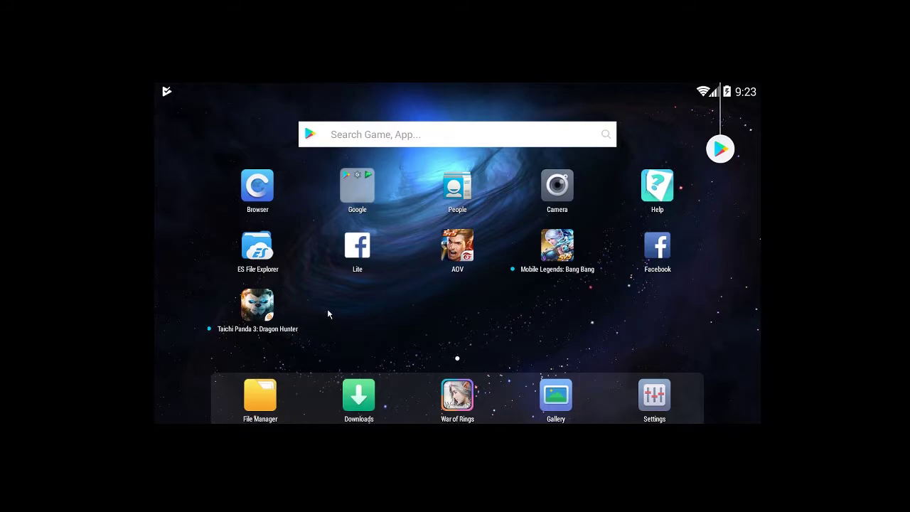
- Launch the Play Store from the Google folder on the Nox home screen
click(357, 179)
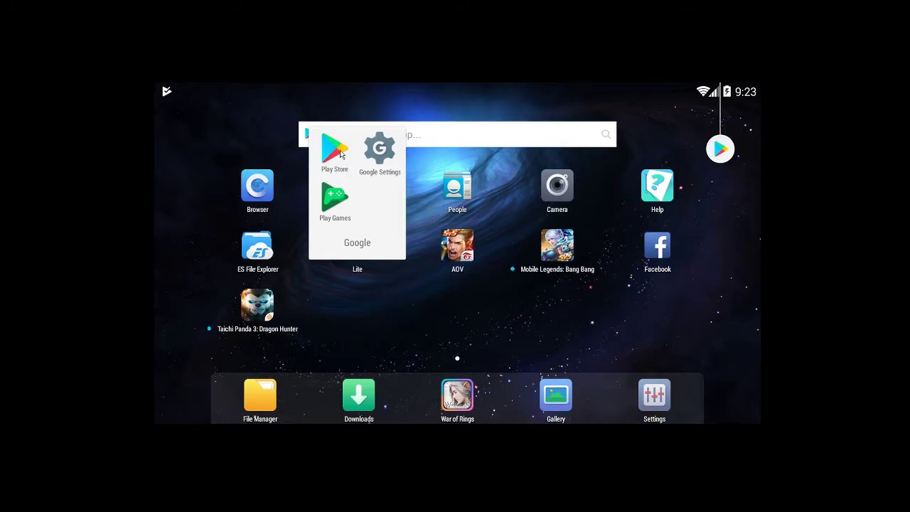
click(566, 319)
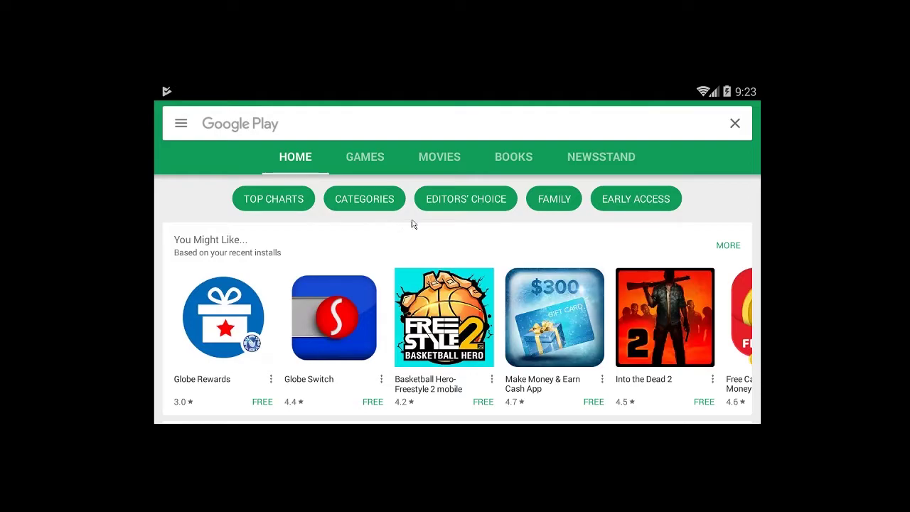
- Search the store for 'arena of valor' and open the Garena AOV - Arena of Valor page
click(398, 126)
text(arena of valo)
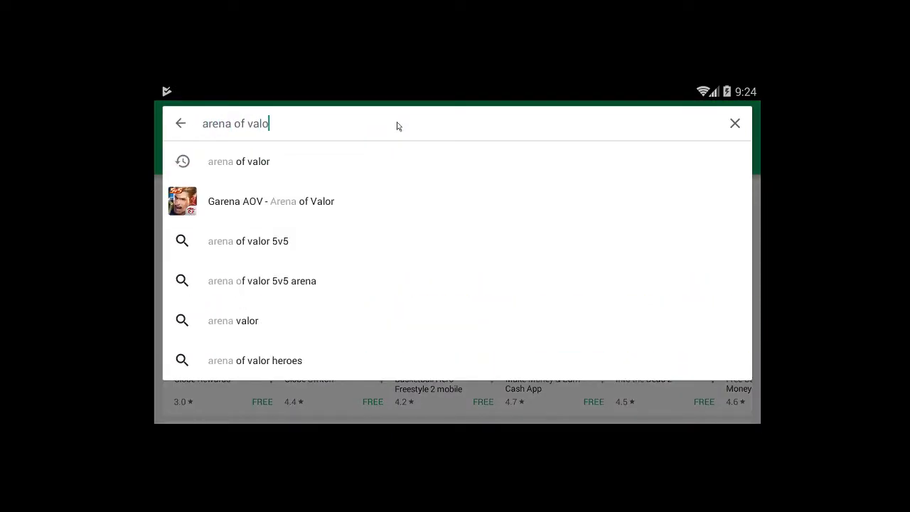
text(r)
click(306, 203)
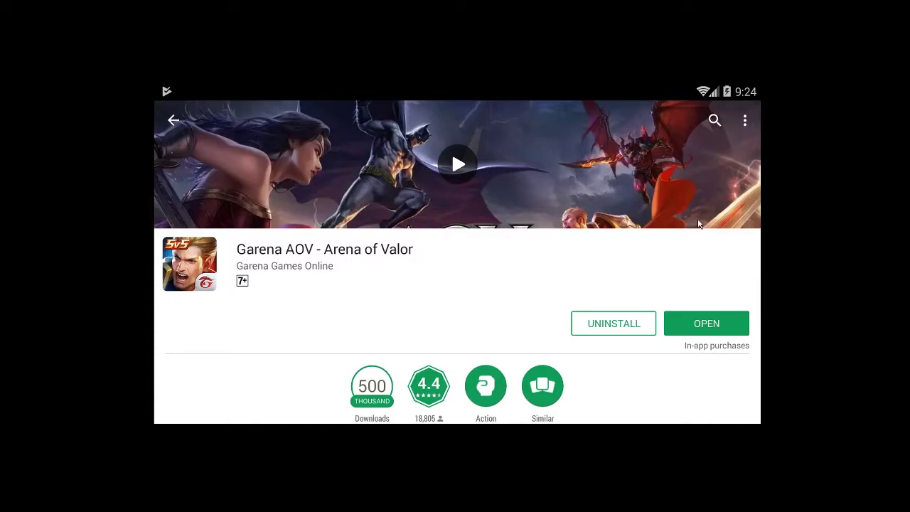
- Search the store for 'facebook' to confirm it is installed, then back out of the store
click(716, 123)
key(BackSpace)
key(BackSpace)
key(BackSpace)
key(BackSpace)
key(BackSpace)
key(BackSpace)
key(BackSpace)
key(BackSpace)
key(BackSpace)
key(BackSpace)
key(BackSpace)
key(BackSpace)
key(BackSpace)
key(BackSpace)
key(BackSpace)
key(BackSpace)
key(BackSpace)
key(BackSpace)
key(BackSpace)
key(BackSpace)
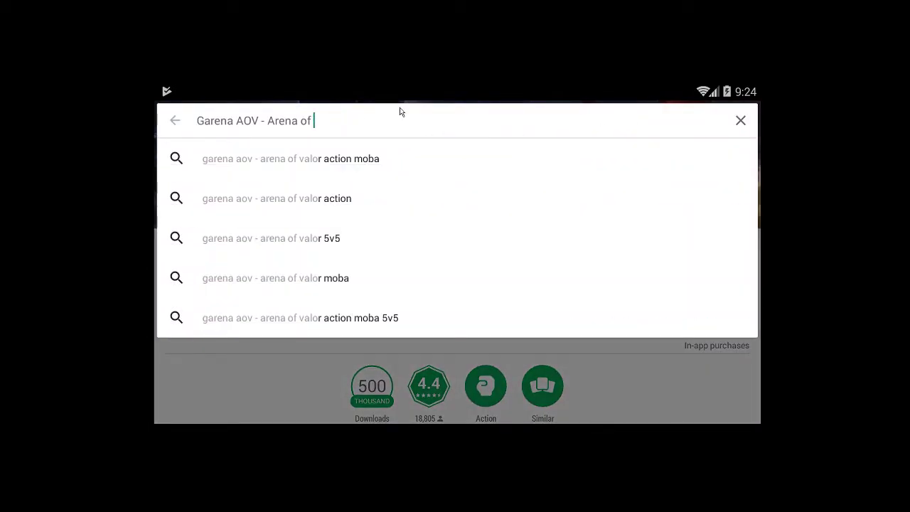
text(facebook)
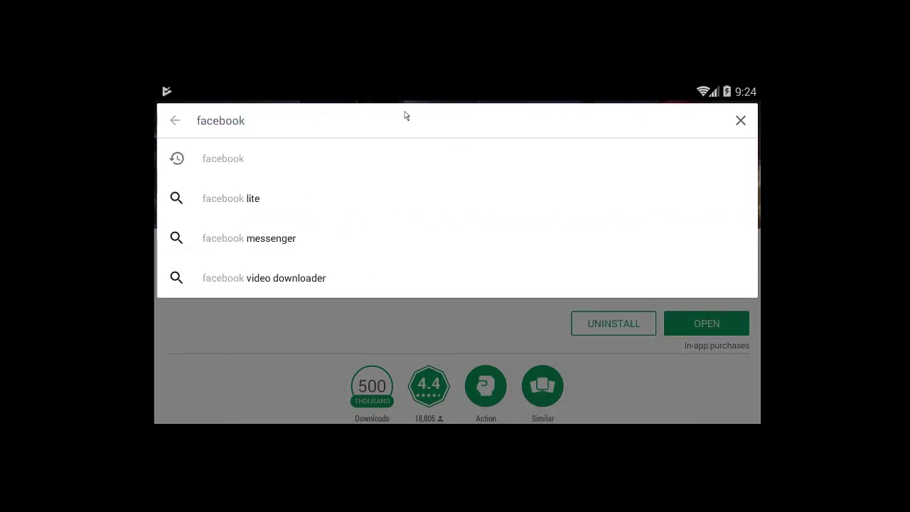
click(267, 158)
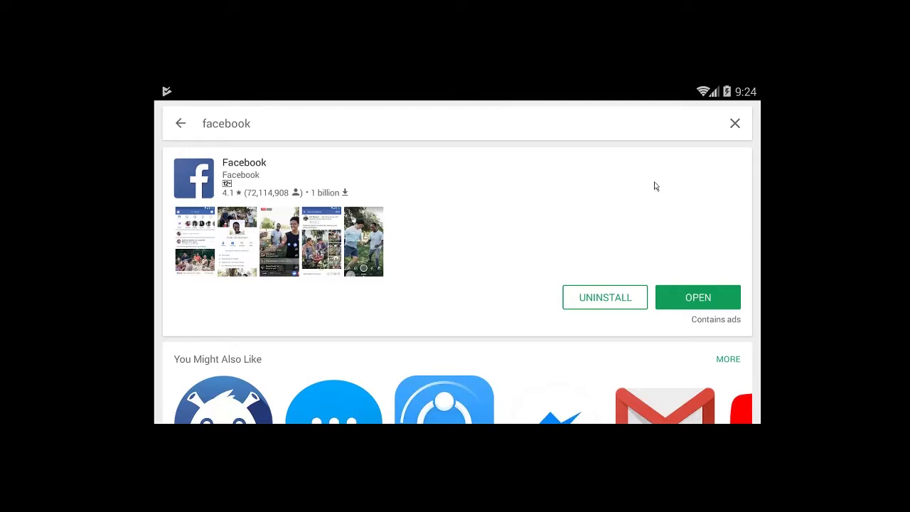
click(182, 124)
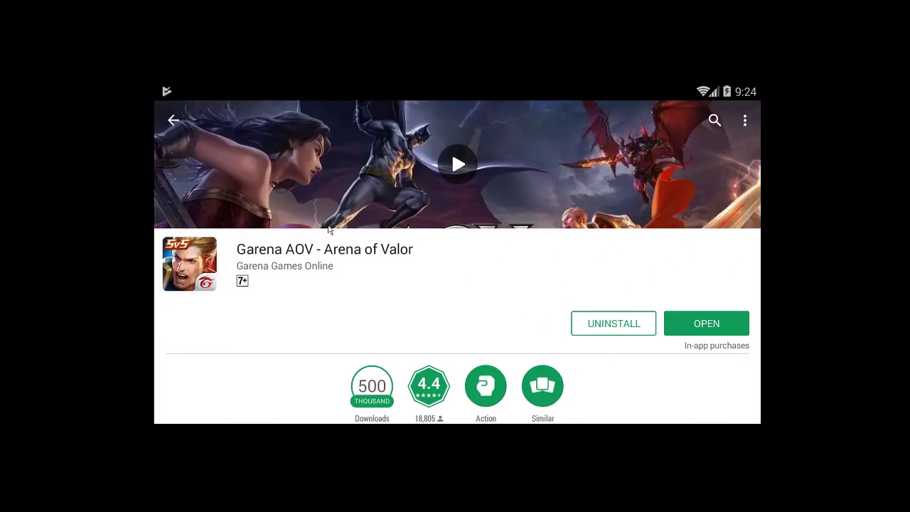
click(173, 119)
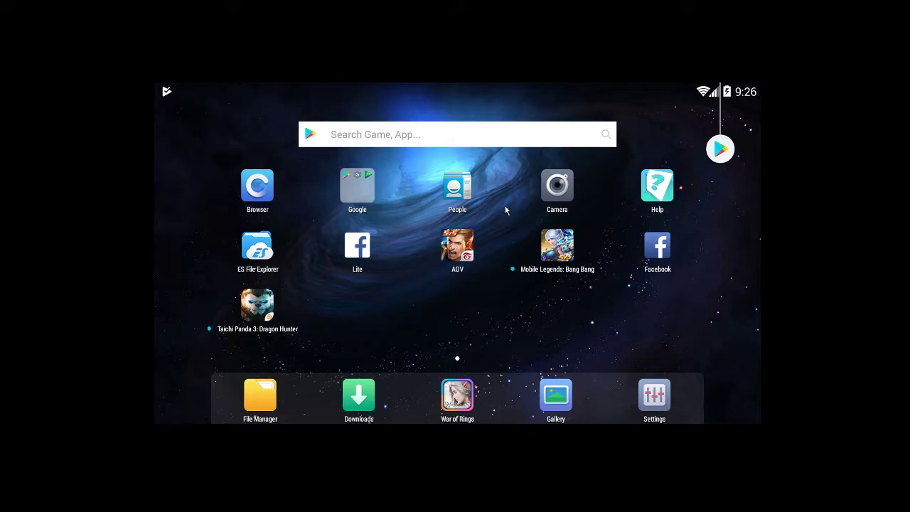
- Launch the AOV game from the Nox home screen and wait for its login screen
click(463, 242)
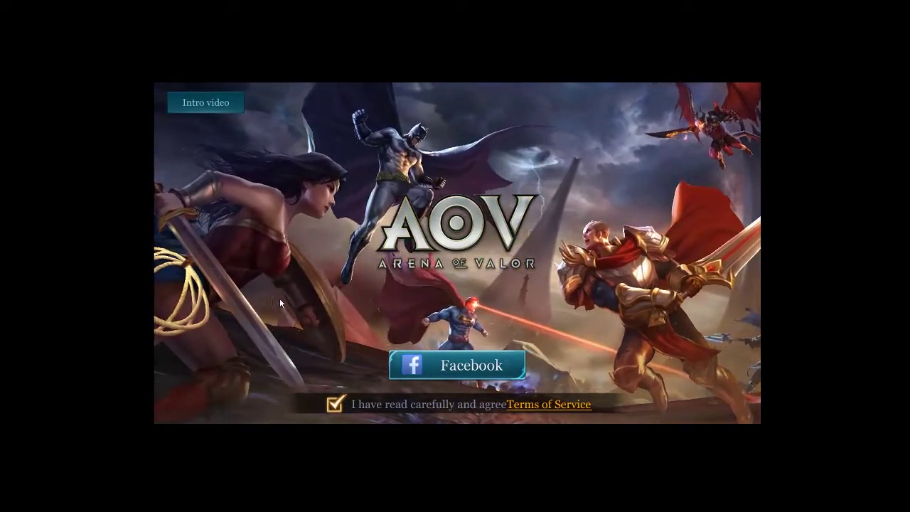
- Sign in to Arena of Valor with Facebook and start the game on The Valiant server
click(489, 370)
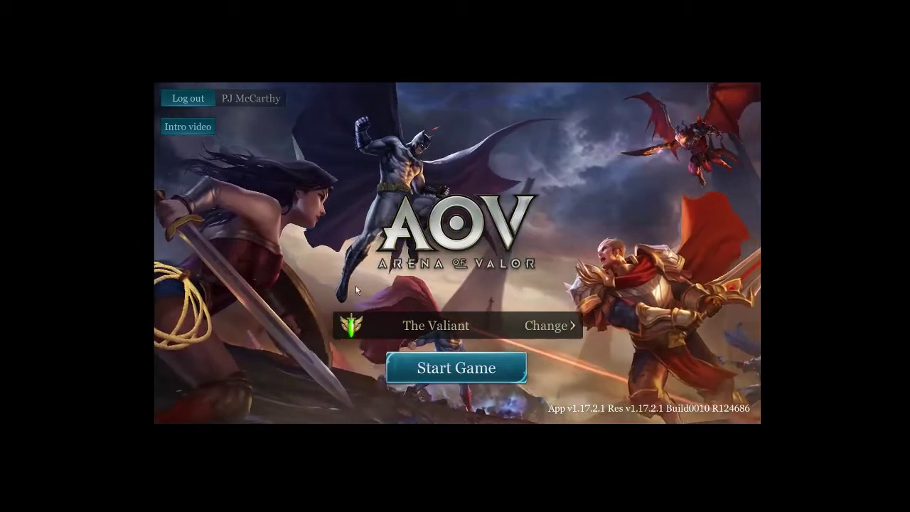
click(522, 367)
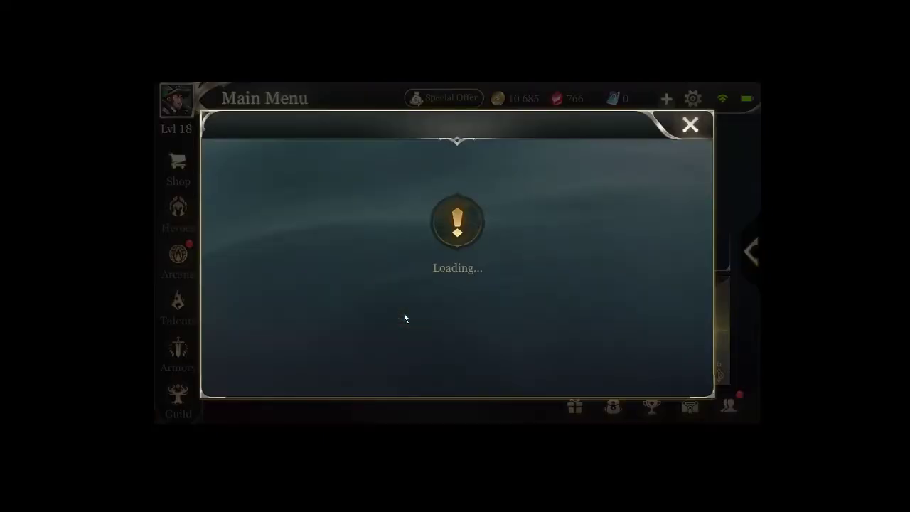
- Dismiss the survey vouchers, Influencer Program, Free Skins, Play Together and Free Hero announcements
click(686, 123)
click(695, 132)
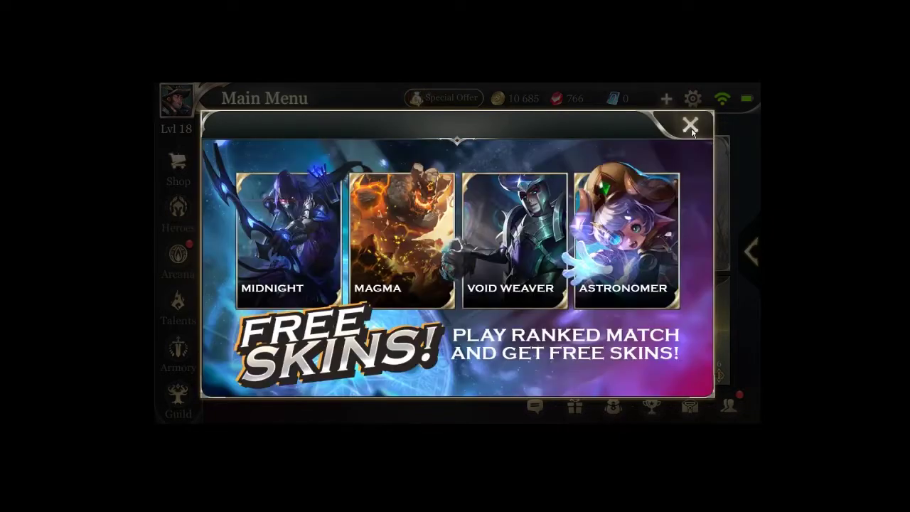
click(690, 127)
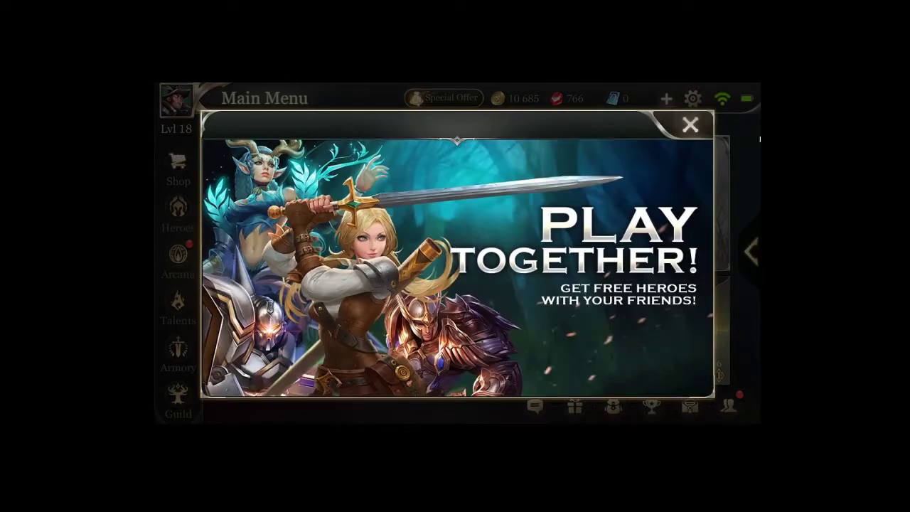
click(687, 129)
click(689, 124)
click(753, 298)
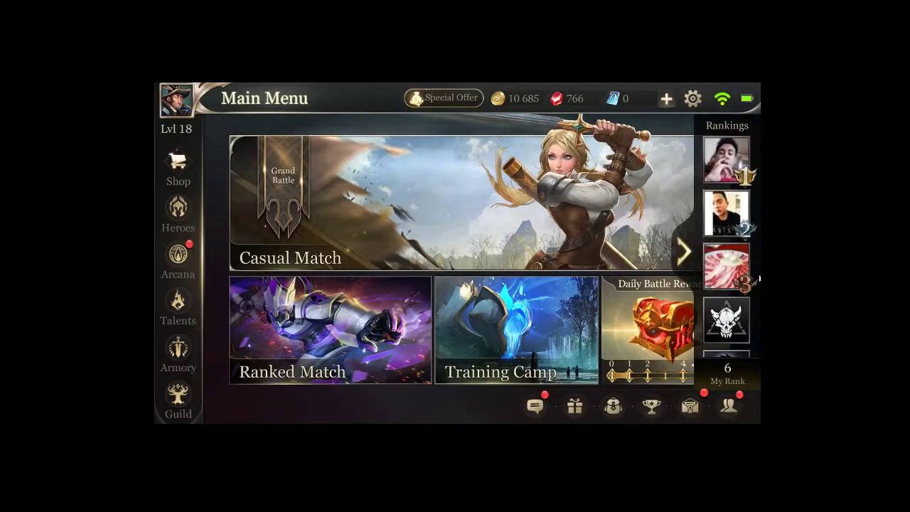